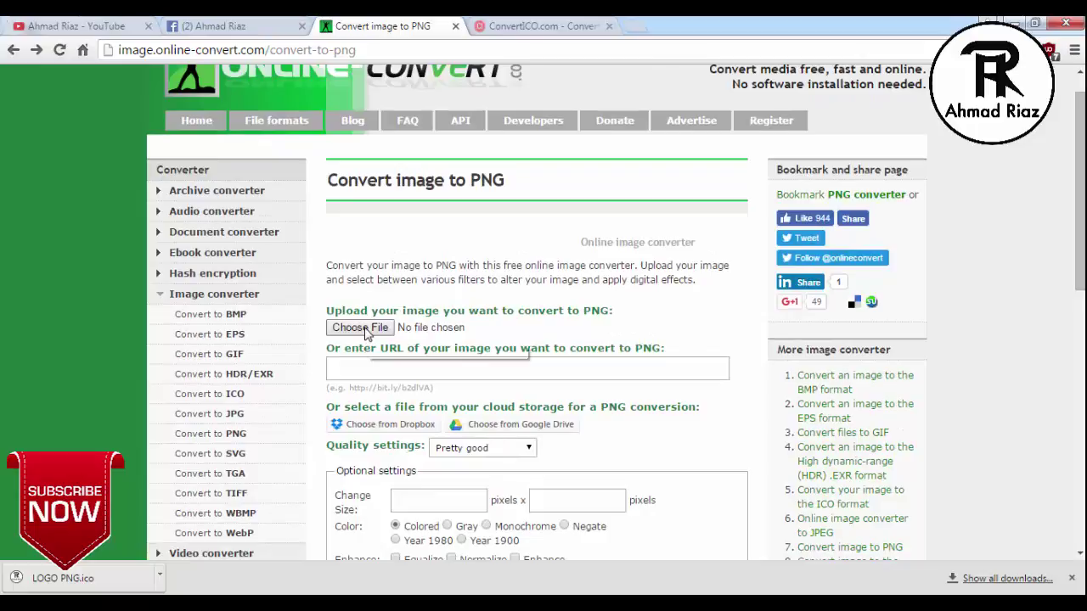
Choose the Logo JPG image from the desktop as the file to upload for PNG conversion
left_click(367, 329)
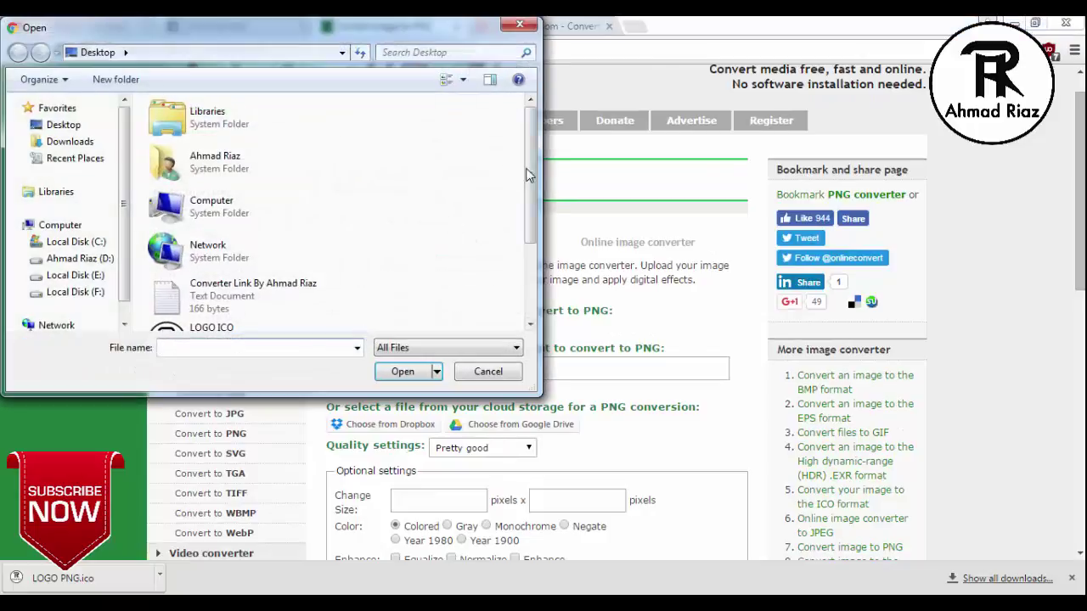
left_click_drag(533, 177, 377, 289)
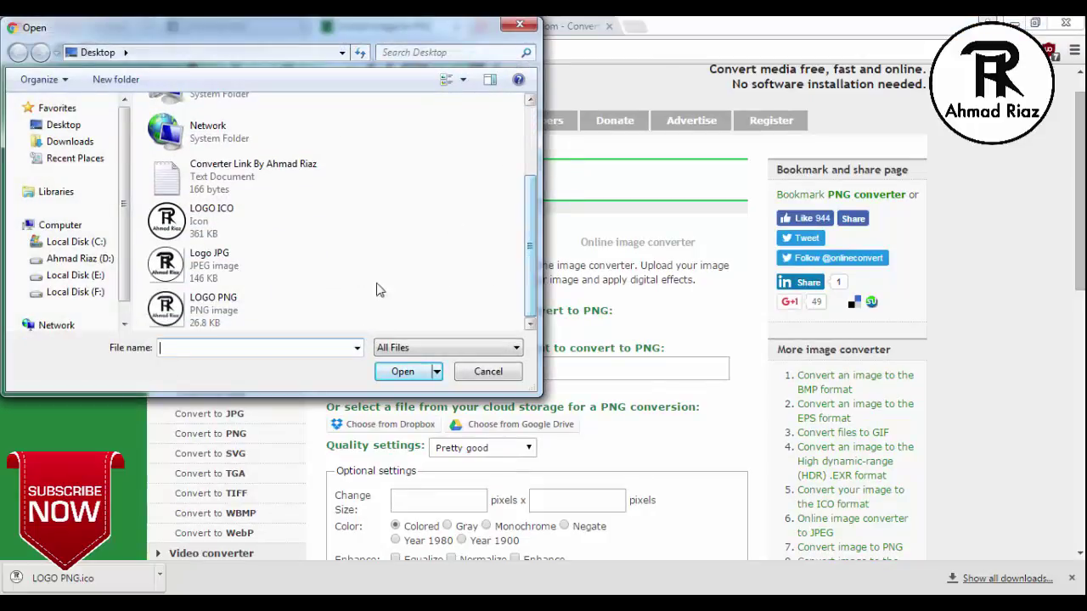
left_click(252, 262)
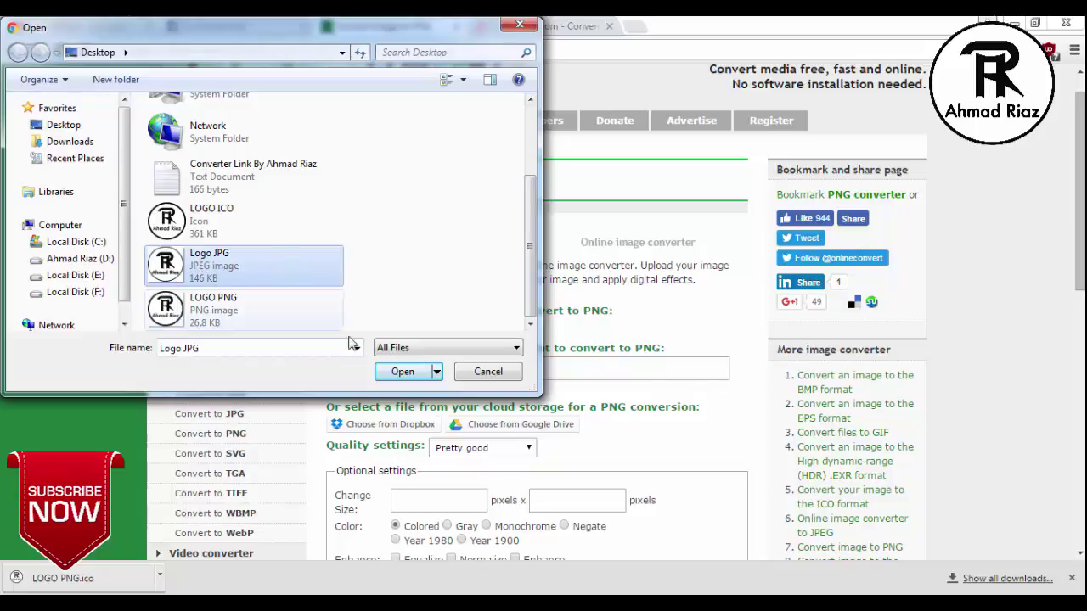
left_click(389, 371)
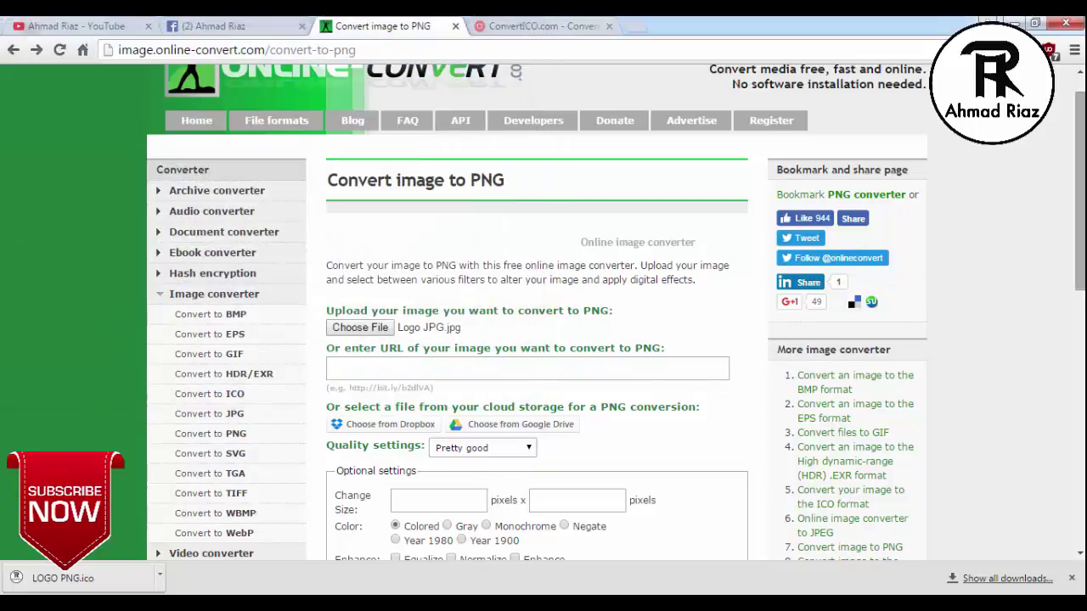
Convert the uploaded image to PNG with the default quality and optional settings, and let the result download
scroll(526, 339, "down", 2)
scroll(526, 340, "down", 2)
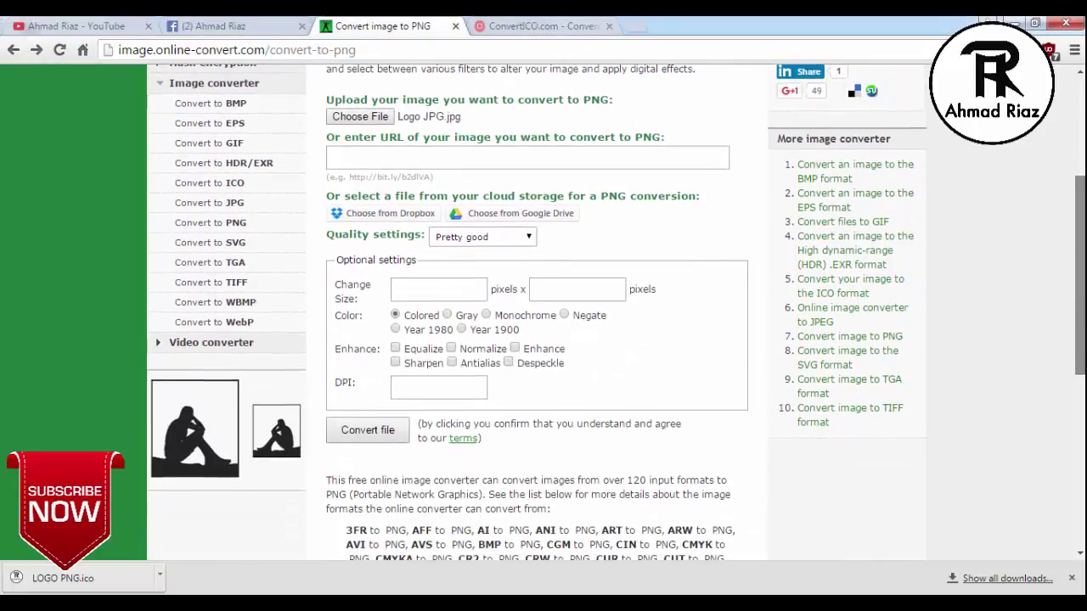
left_click(379, 431)
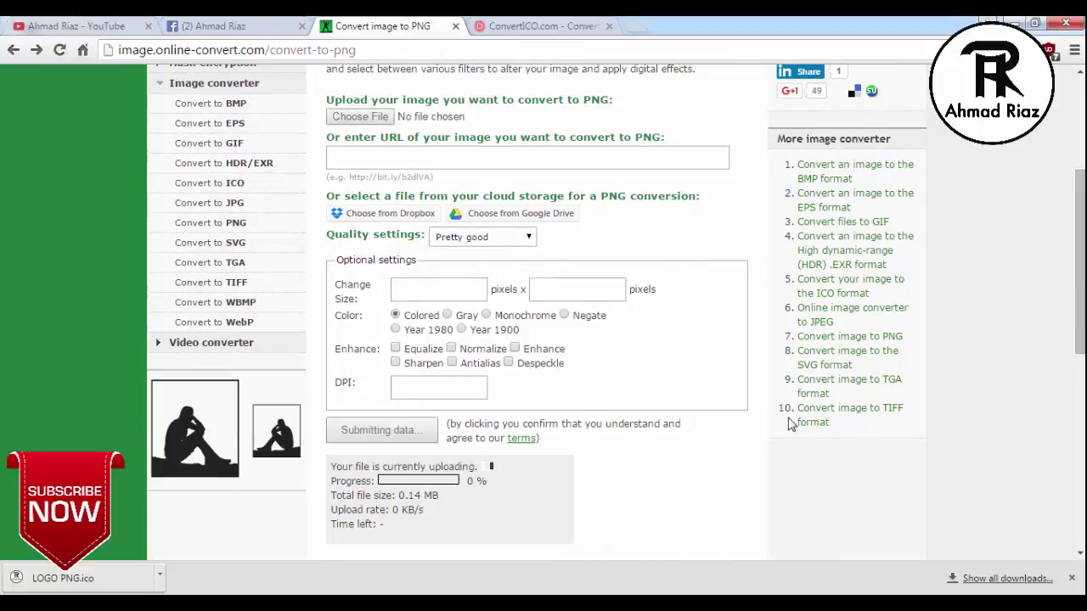
scroll(789, 421, "down", 1)
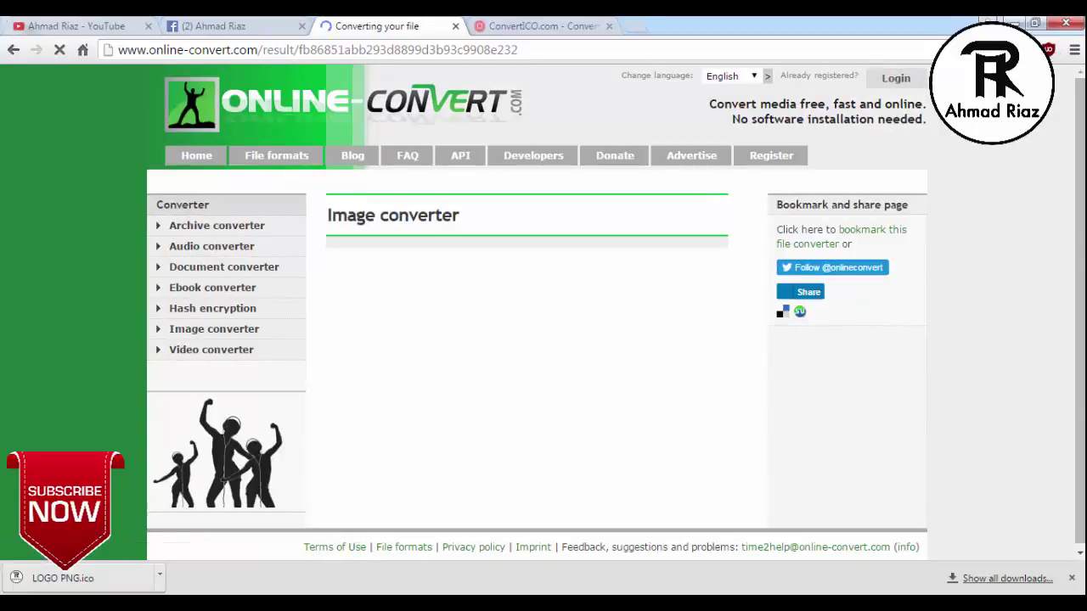
scroll(241, 468, "down", 1)
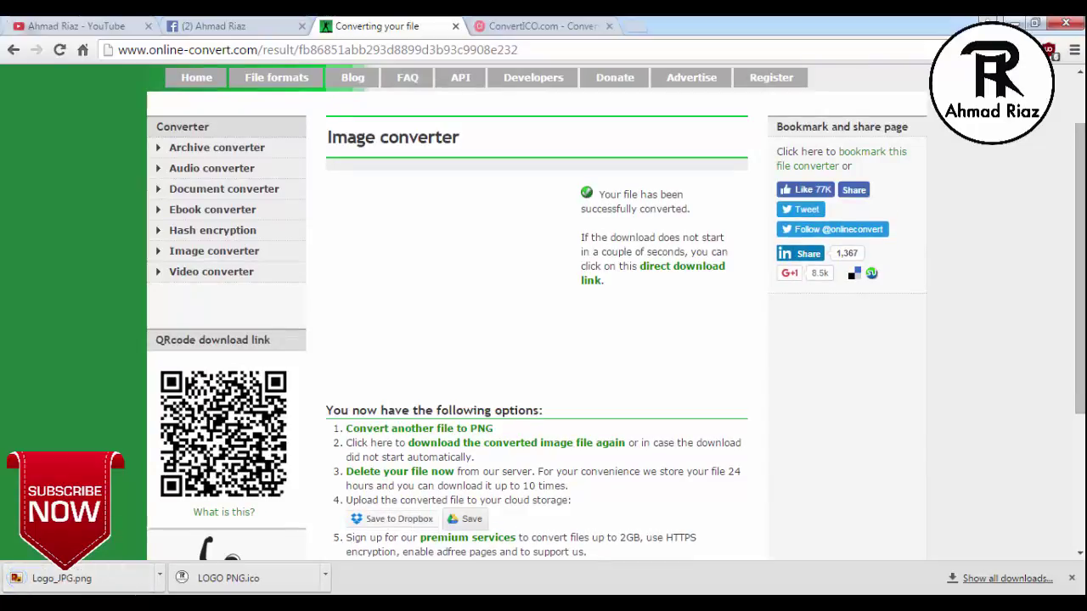
Check the file type of the converted Logo_JPG image in the Downloads folder through its properties
left_click(32, 586)
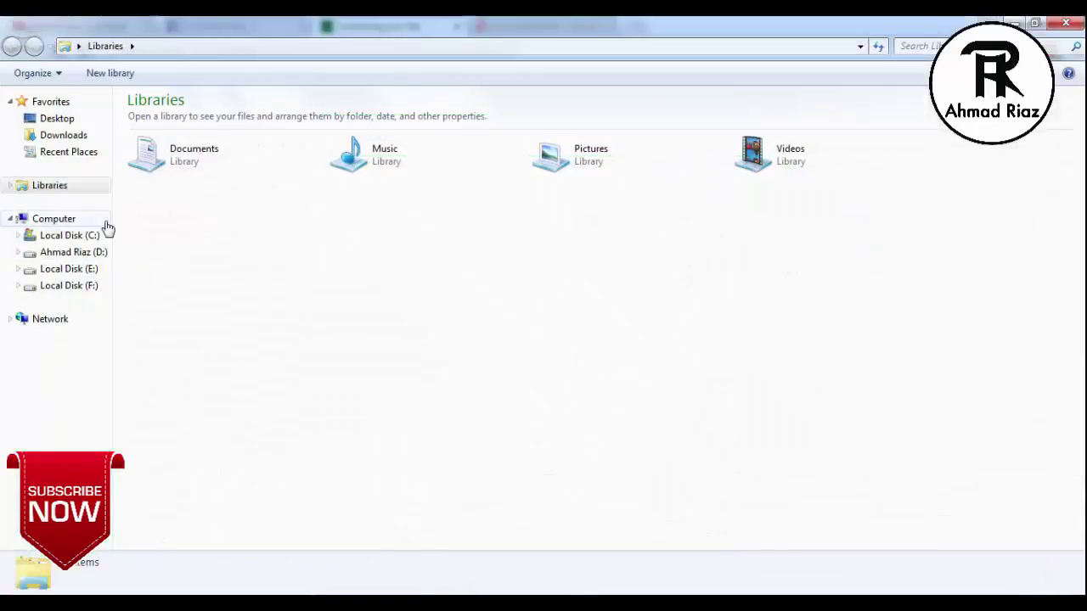
left_click(67, 135)
left_click_drag(636, 221, 601, 162)
right_click(589, 119)
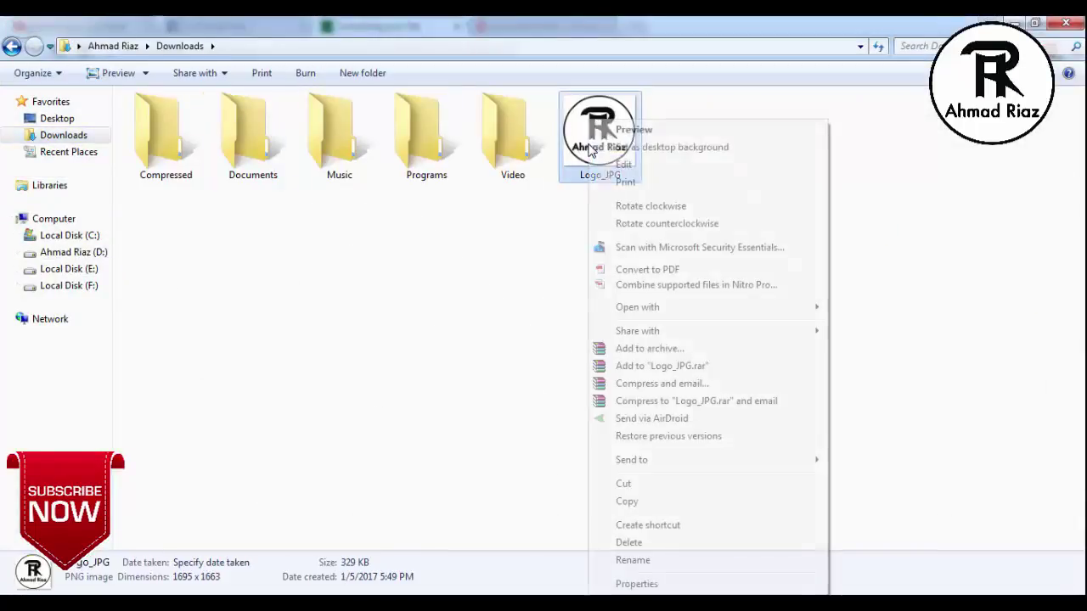
left_click(632, 583)
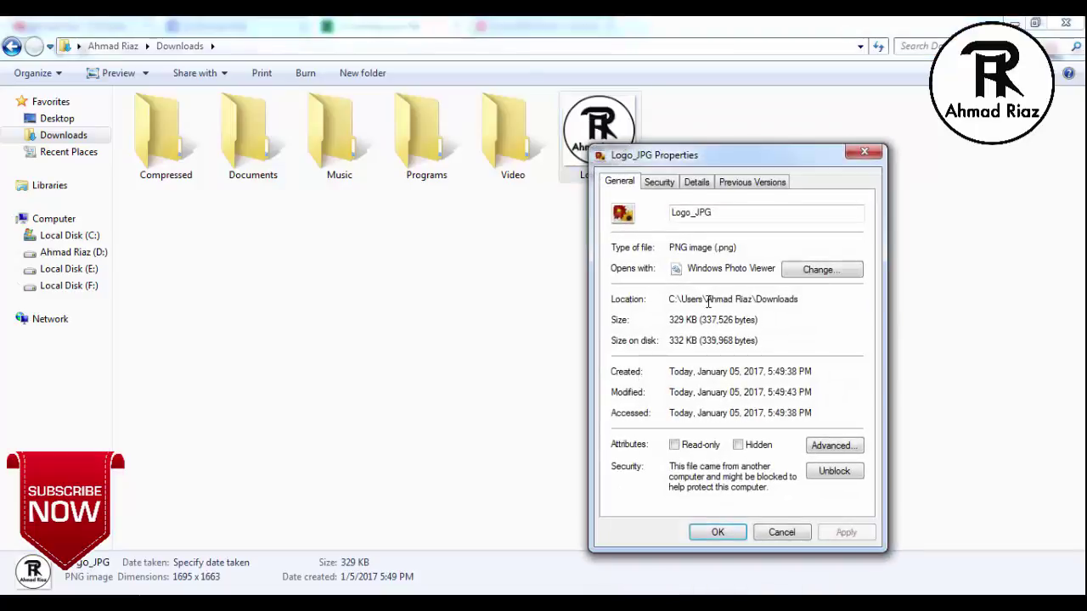
left_click(646, 252, "shift")
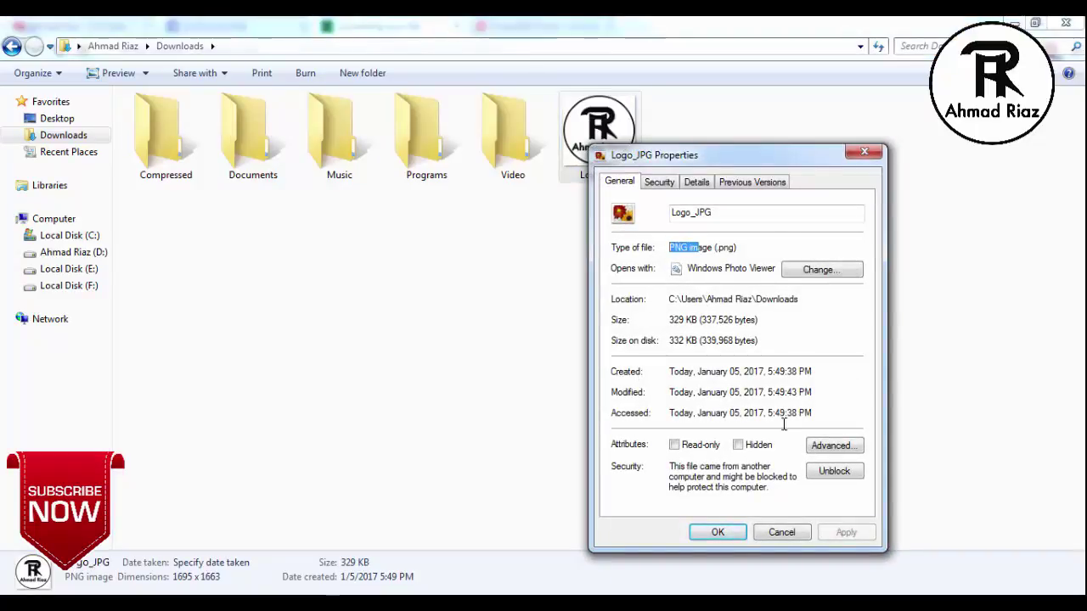
left_click(774, 531)
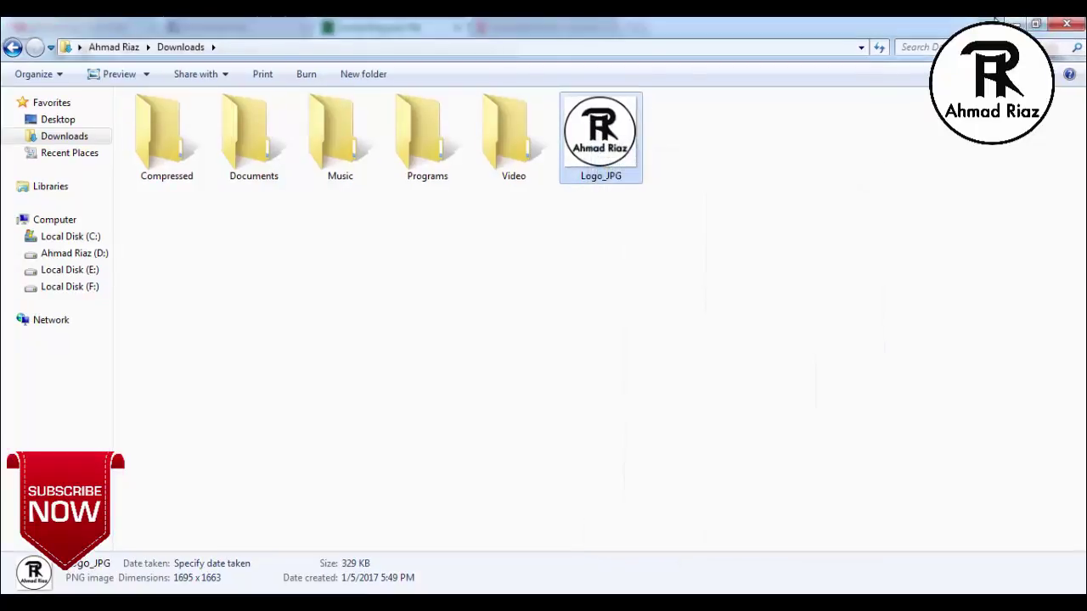
Minimise the open windows and check the properties of the LOGO PNG file on the desktop
left_click(1021, 23)
left_click(1021, 23)
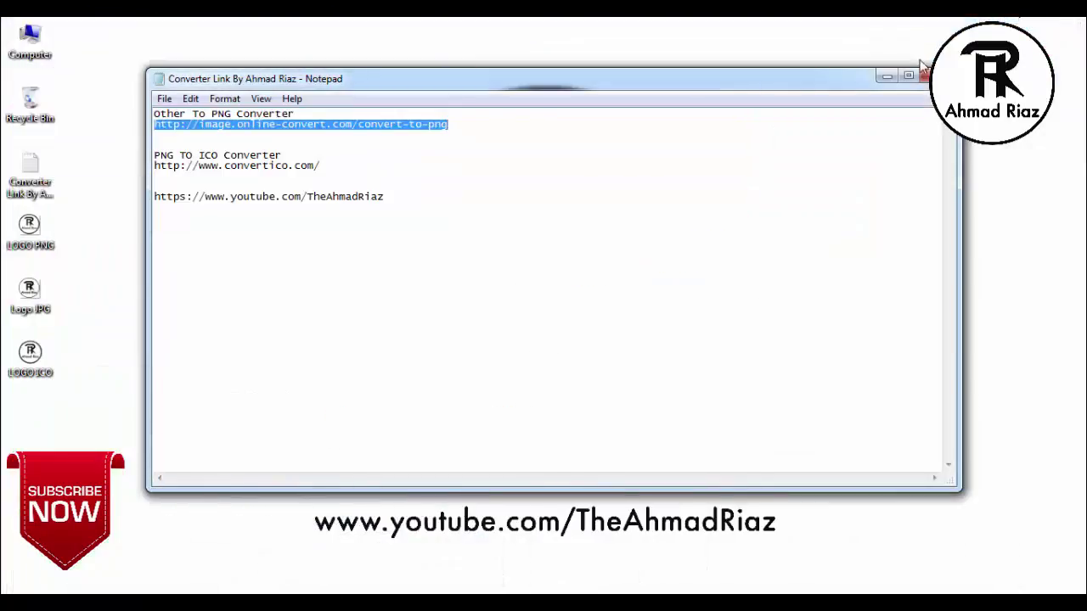
left_click(885, 77)
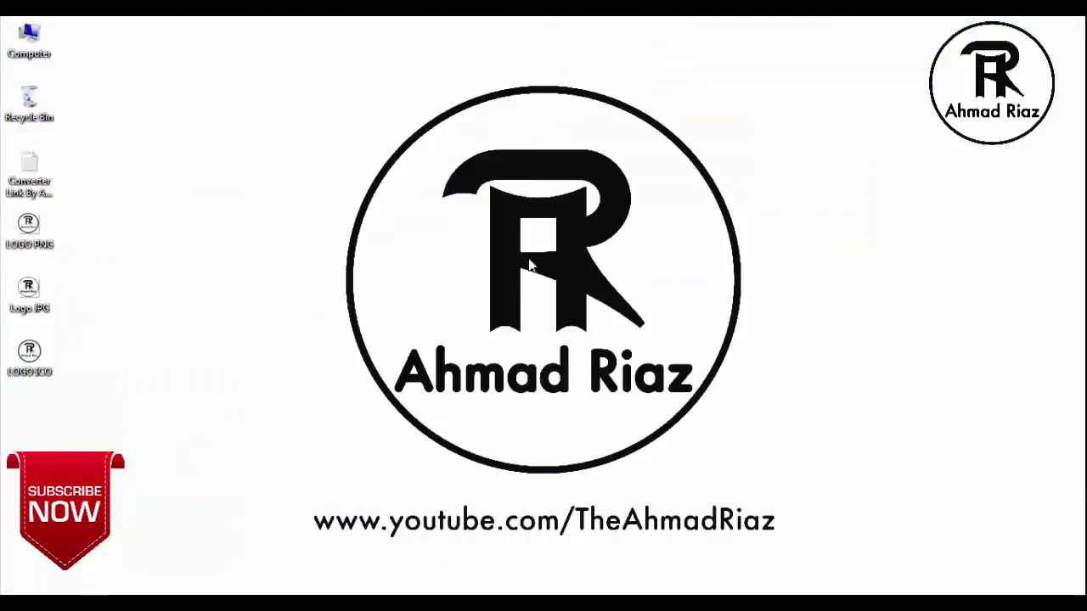
right_click(36, 240)
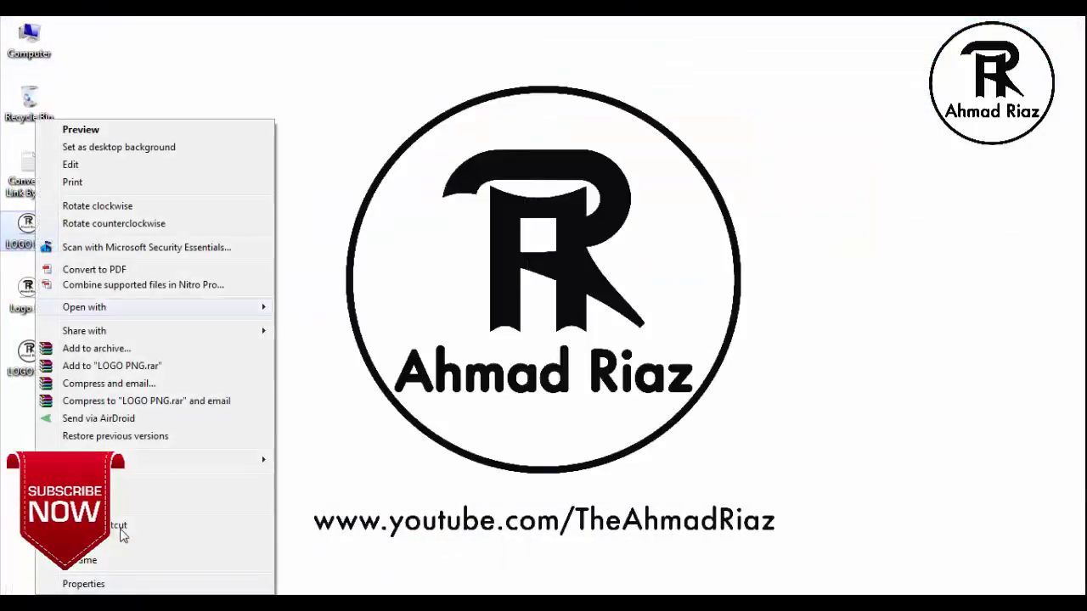
left_click(127, 582)
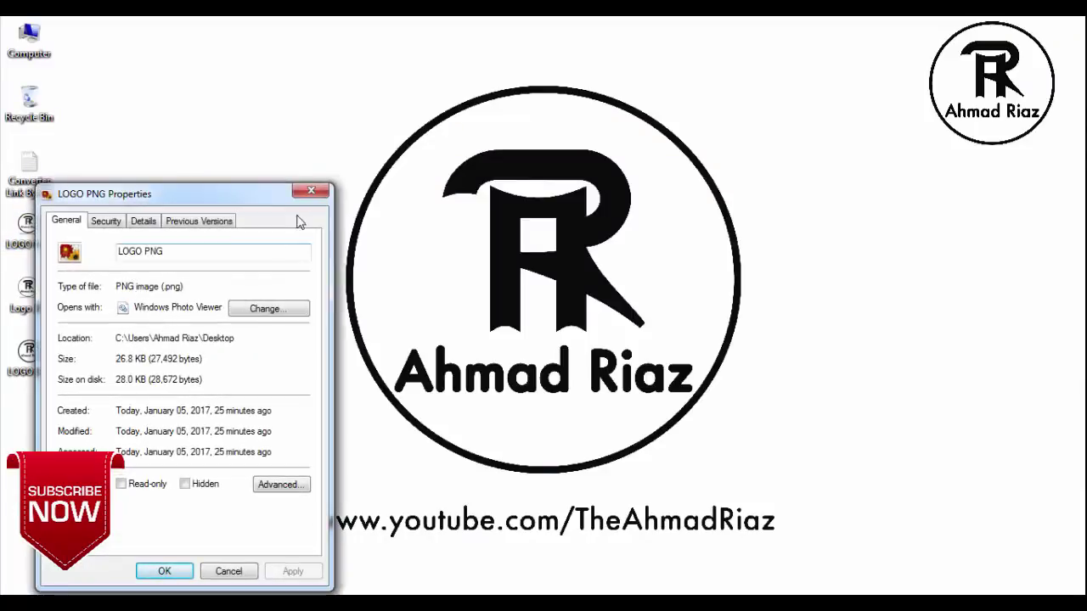
left_click(319, 192)
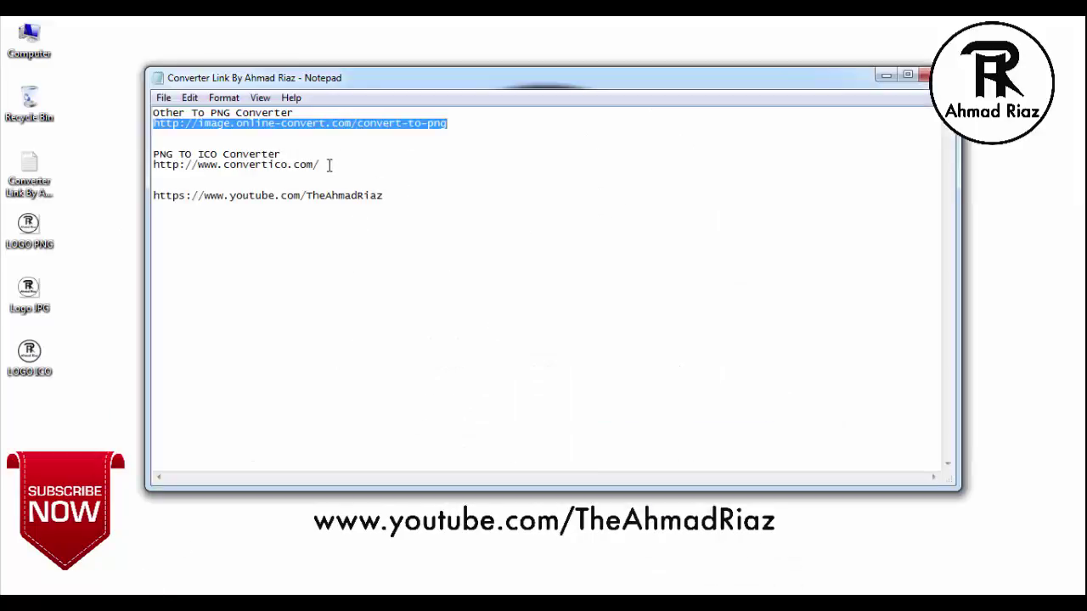
Select the PNG to ICO converter address in the Notepad link list, and reload convertico.com in the browser
left_click_drag(330, 165, 121, 166)
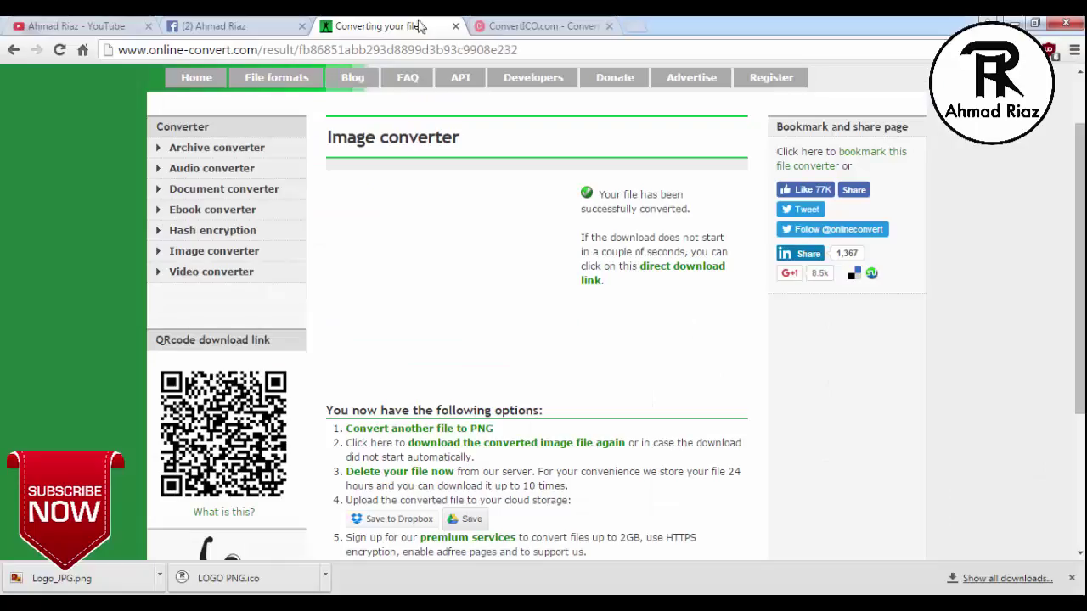
left_click(571, 25)
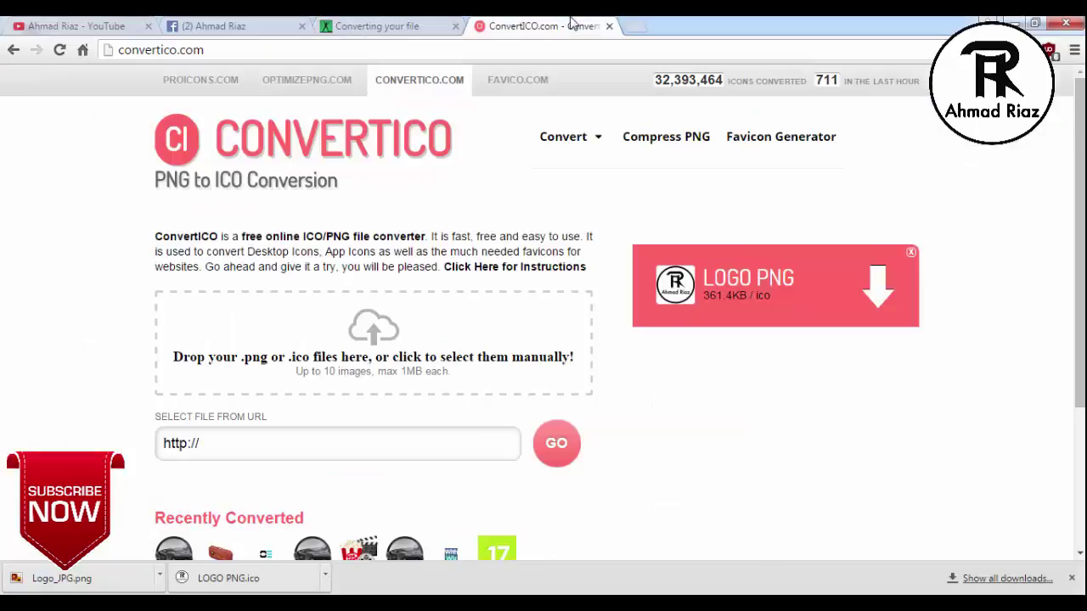
left_click(245, 48)
key("Return")
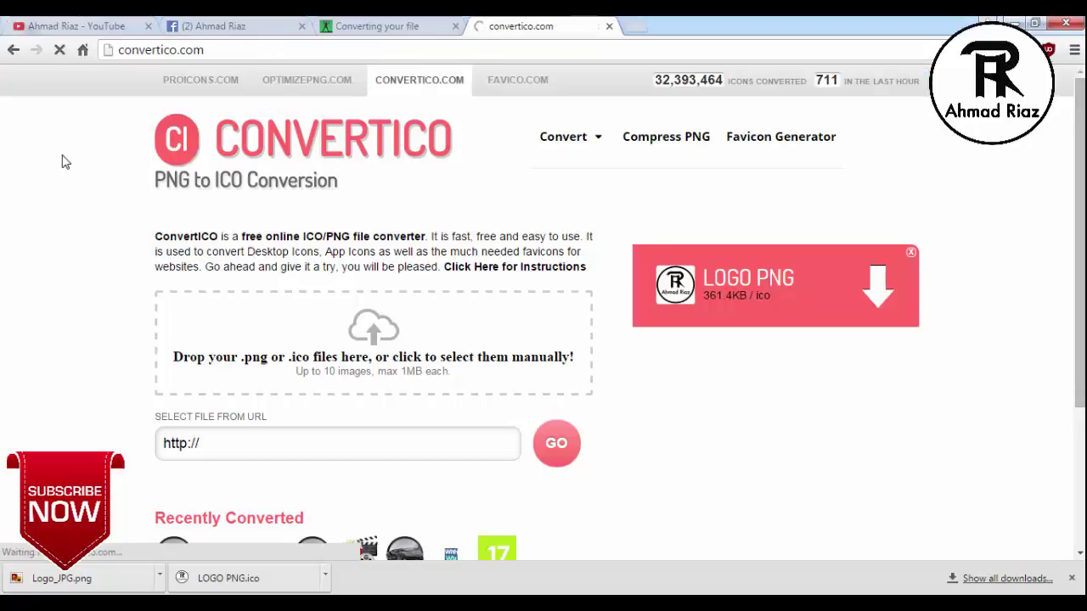
scroll(364, 293, "down", 1)
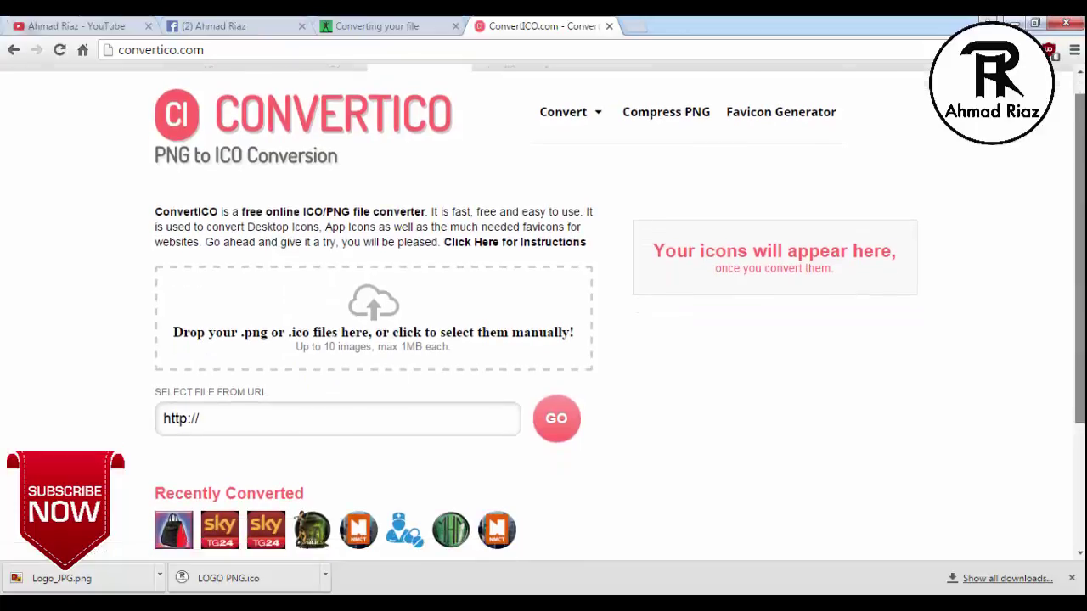
Upload LOGO PNG from the desktop to the ICO converter and download the converted icon file
left_click(363, 292)
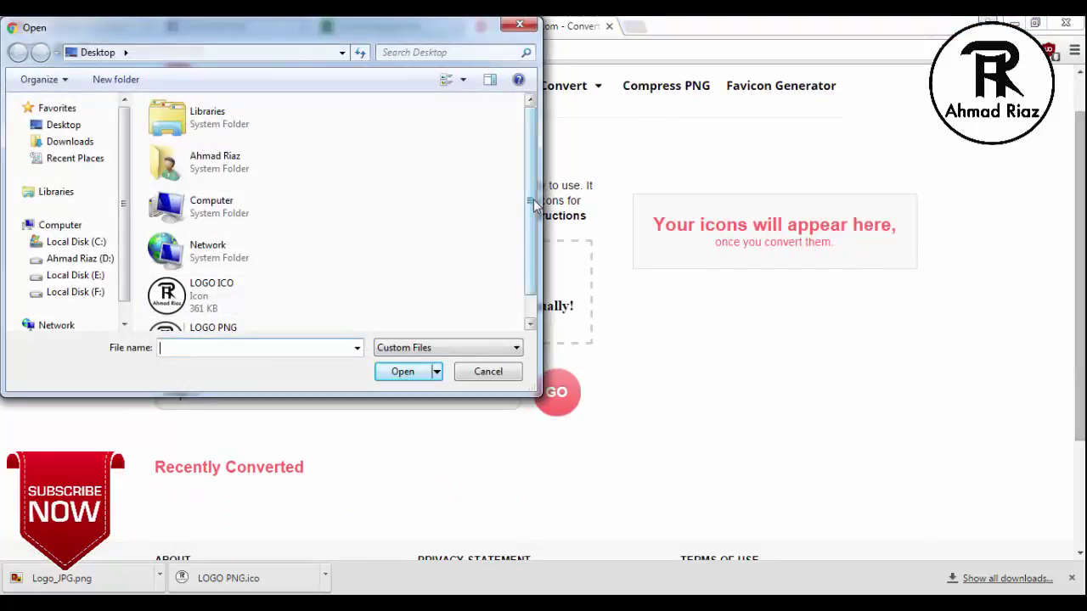
scroll(537, 207, "down", 1)
double_click(237, 321)
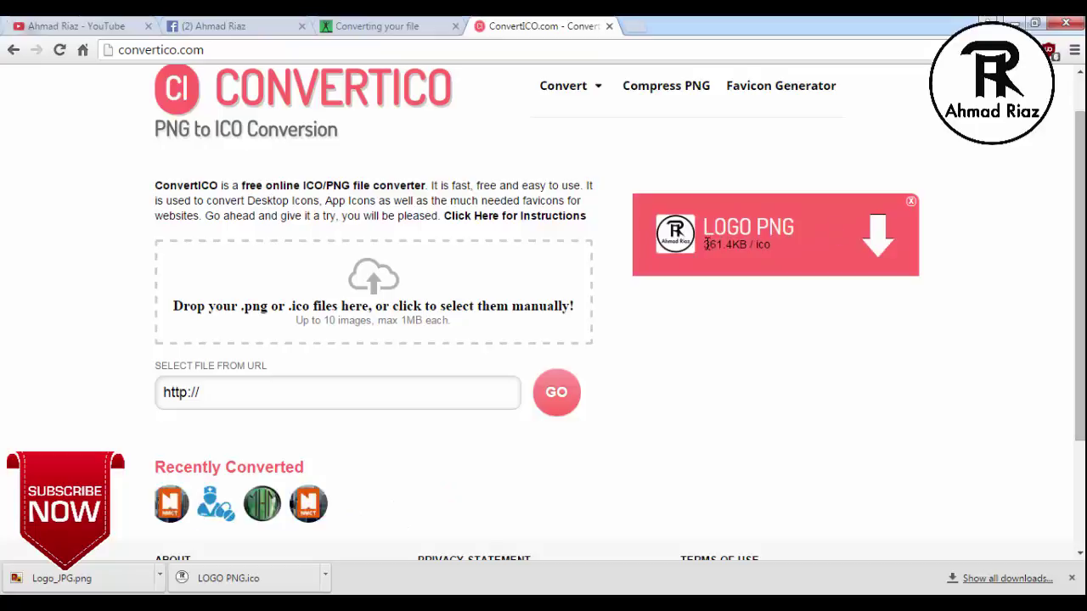
left_click_drag(710, 244, 896, 238)
left_click(896, 238)
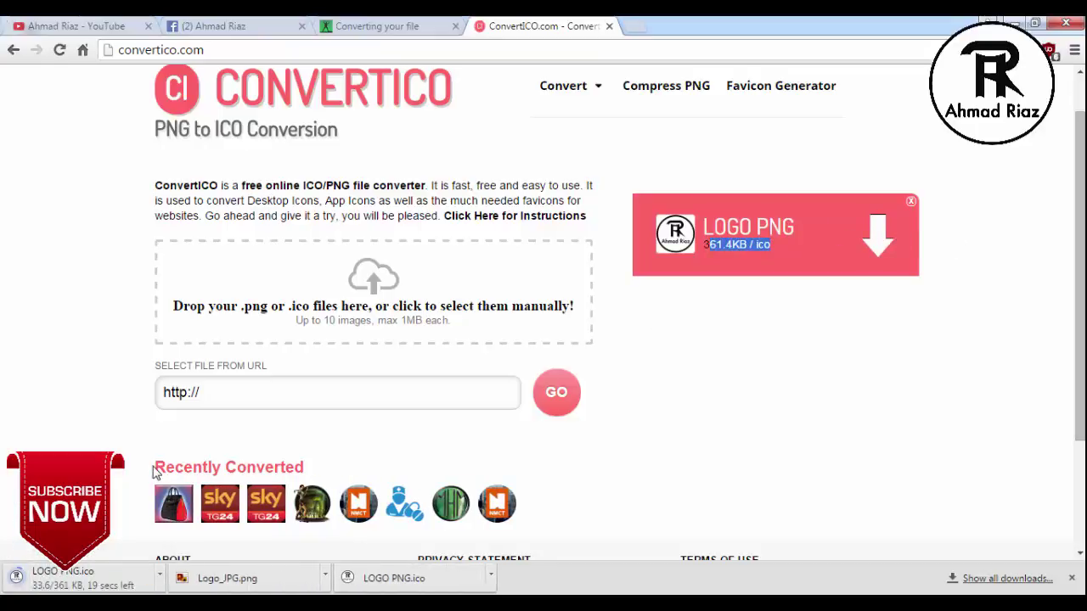
Check the file type of the downloaded LOGO PNG icon in the Downloads folder through its properties
left_click(81, 575)
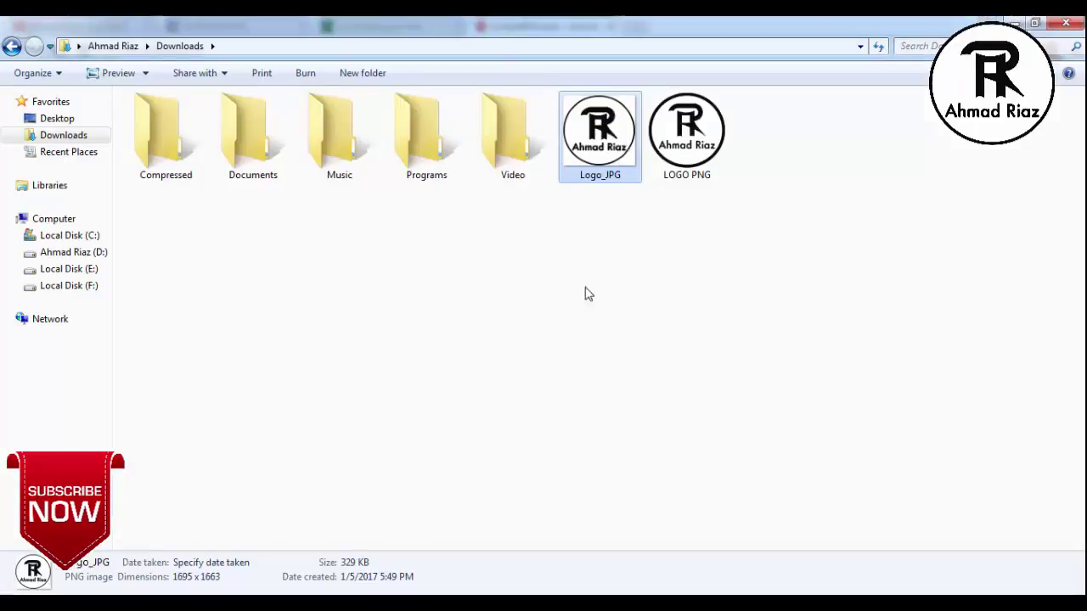
left_click(590, 289)
left_click(693, 153)
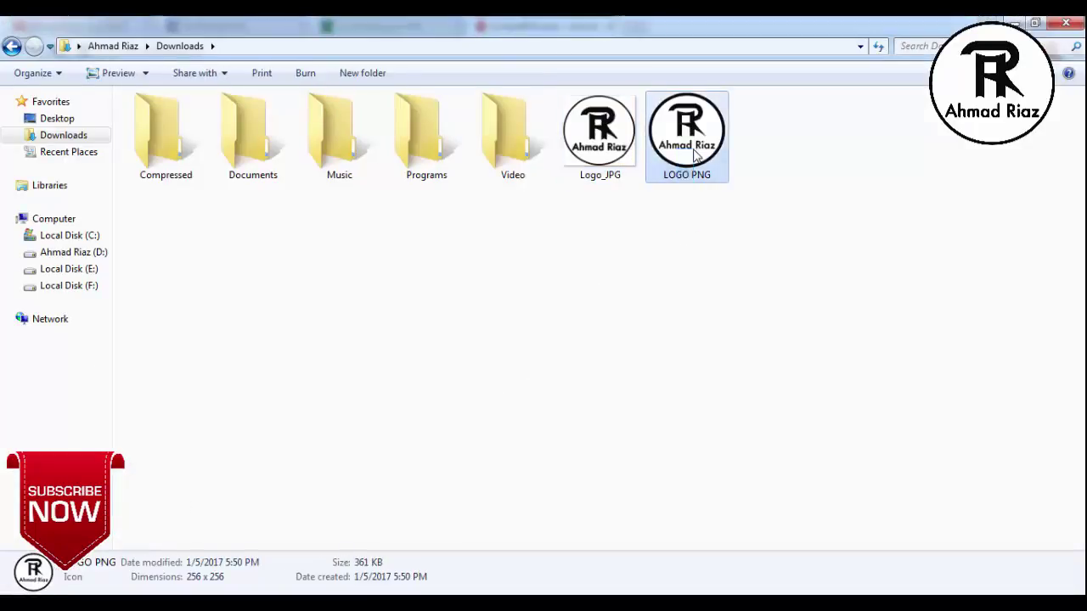
right_click(693, 152)
left_click(727, 517)
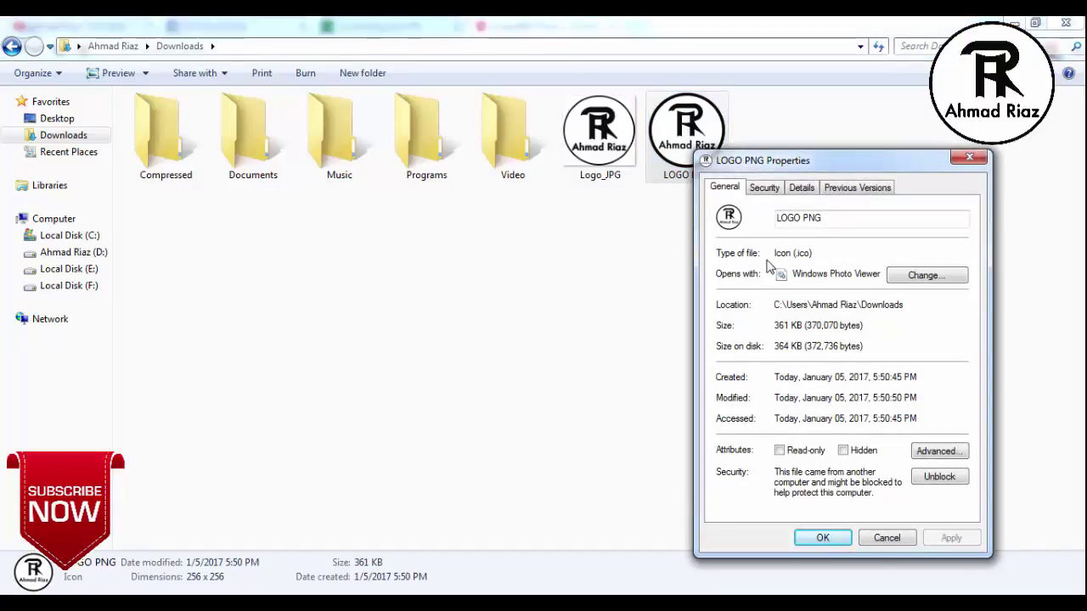
left_click(877, 543)
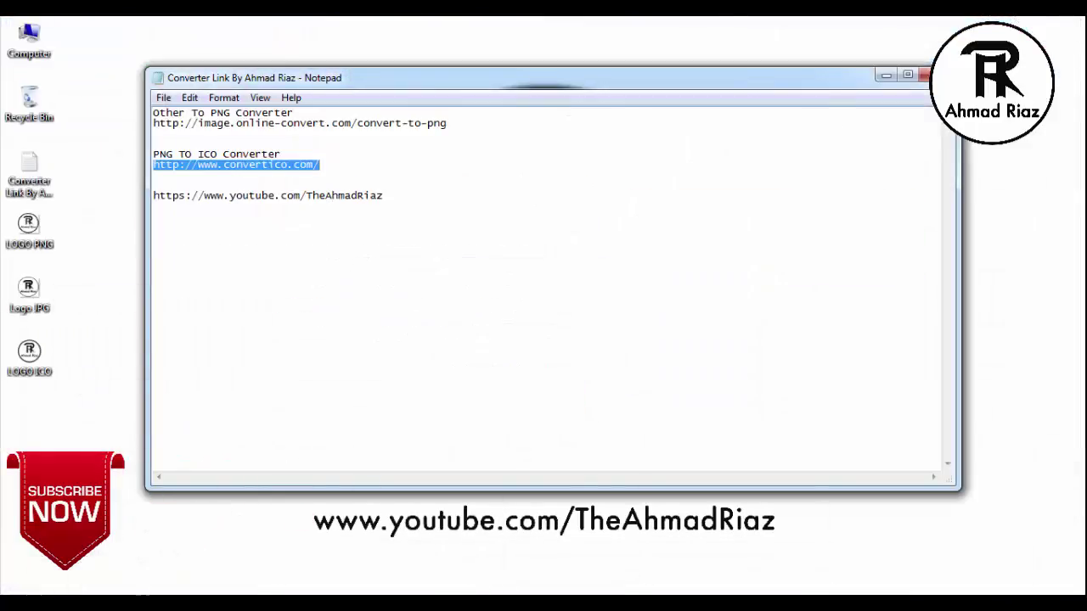
Minimise the link notes, open the desktop's Autorun file in Notepad and examine its icon entry
left_click(893, 79)
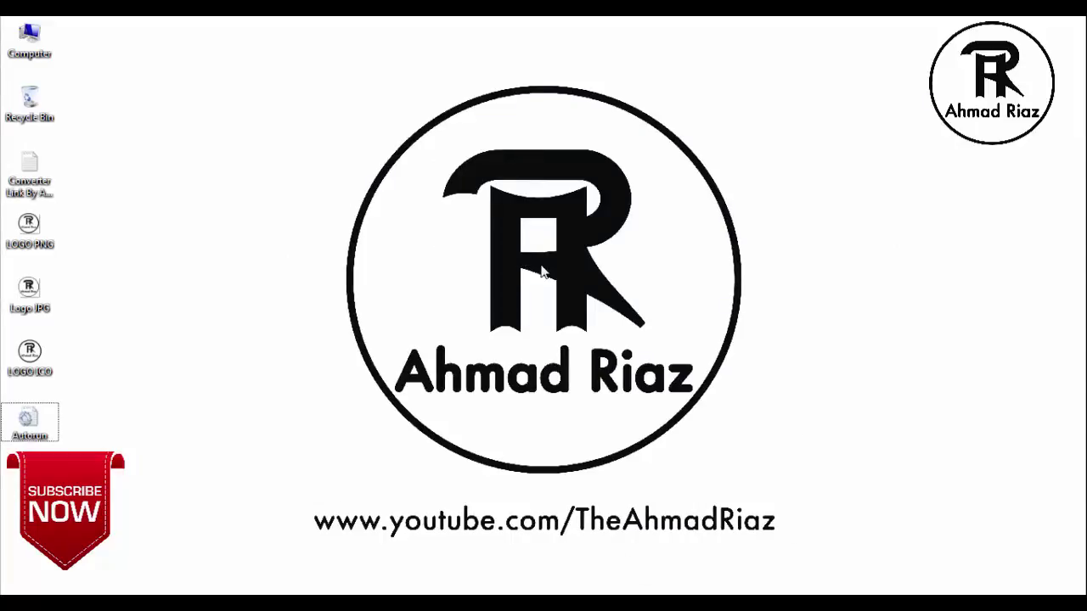
key("Return")
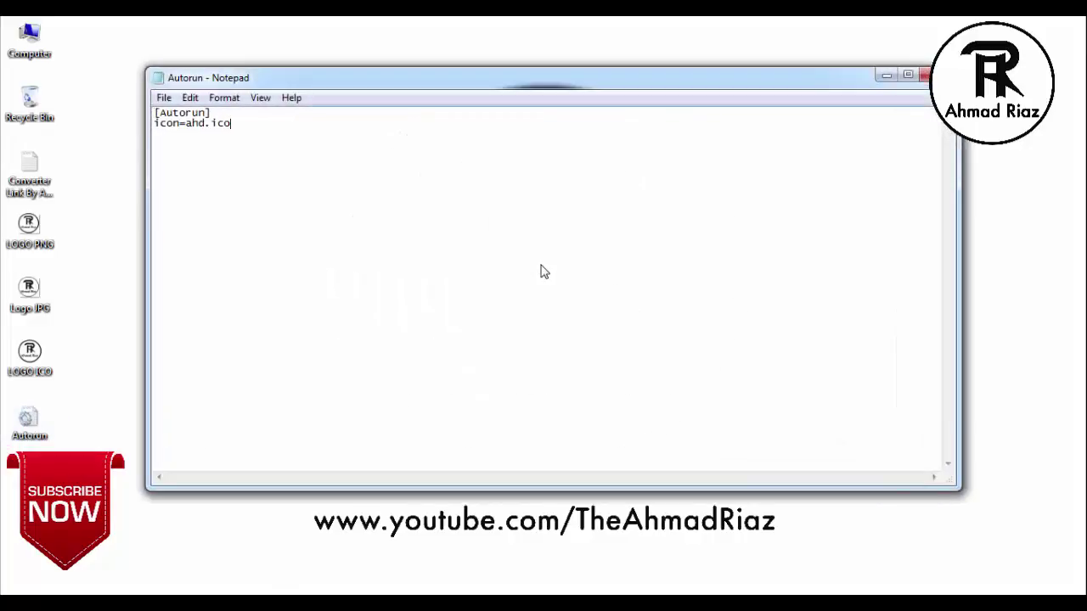
key("ctrl+a")
left_click(544, 272)
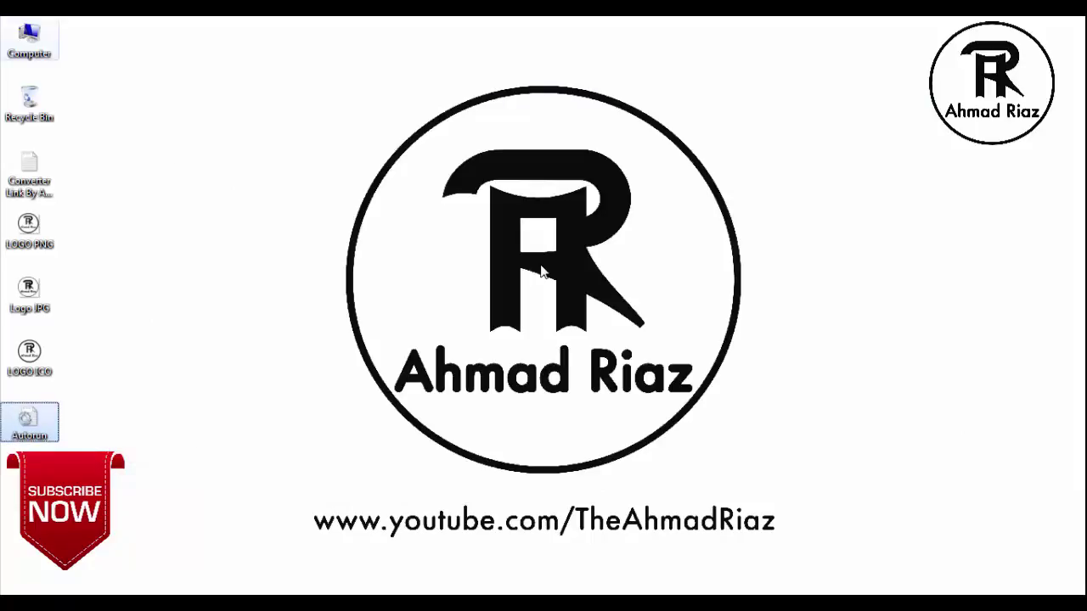
Open the AR USB (J:) drive from Computer and paste the copied Autorun file into its root folder
key("Home")
key("Return")
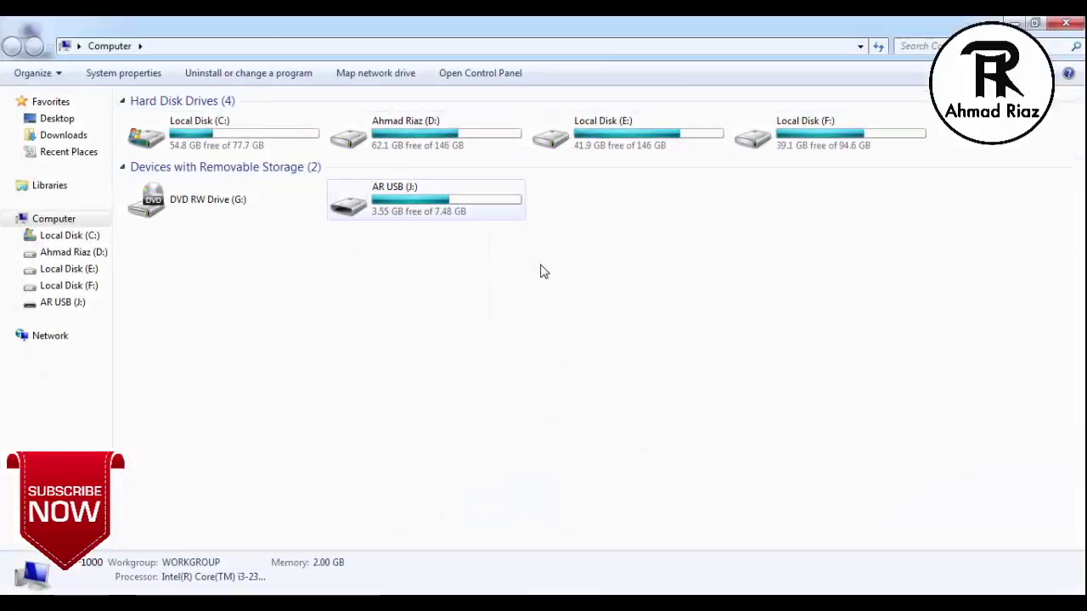
key("End")
key("Return")
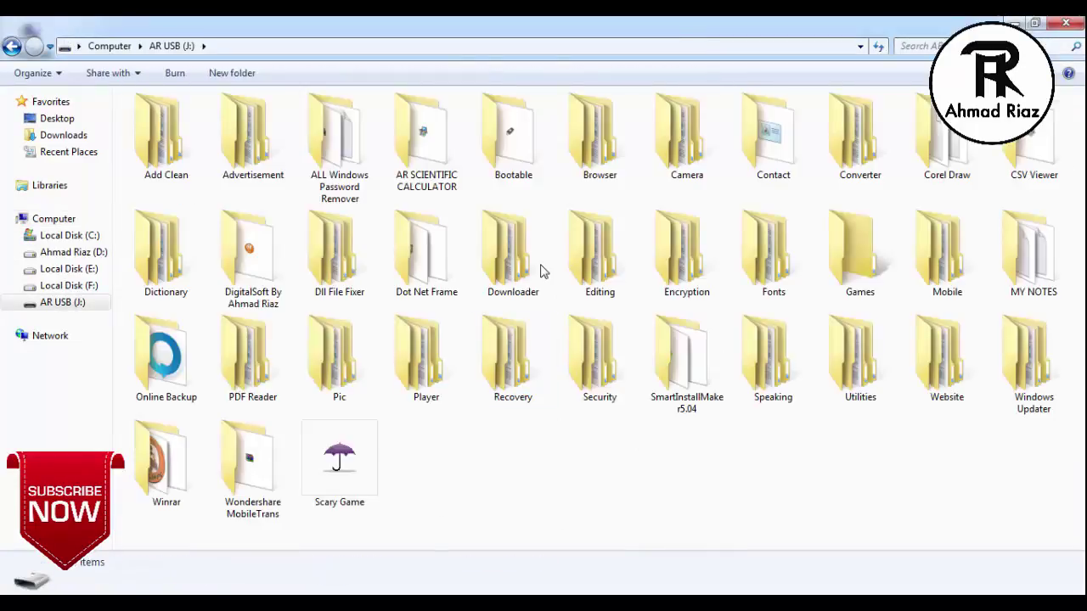
key("ctrl+v")
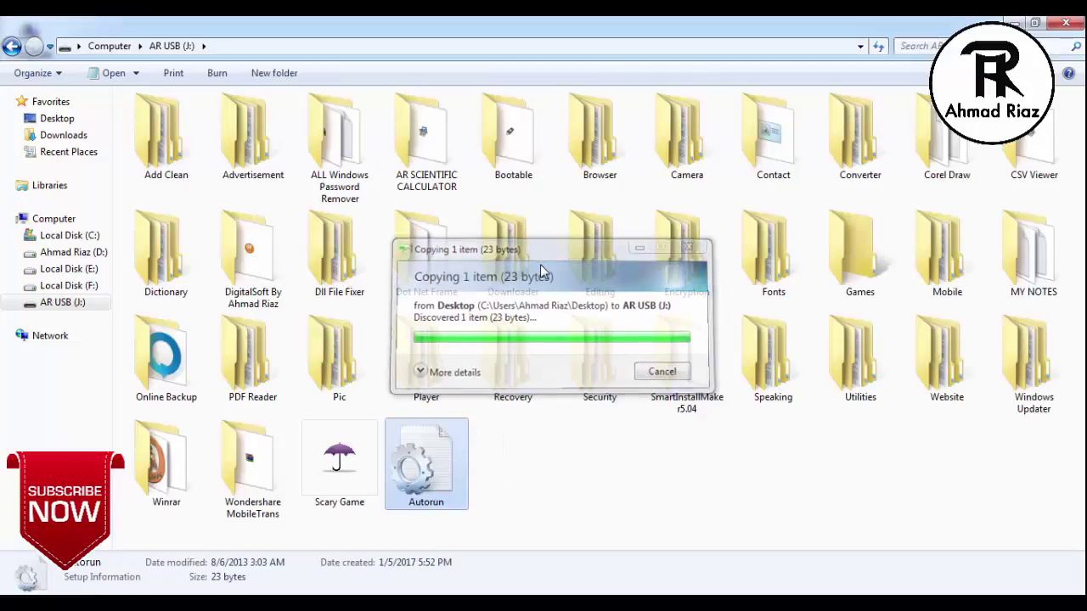
Paste the copied LOGO ICO icon file into the AR USB (J:) root folder and copy its file name without renaming it
left_click(543, 270)
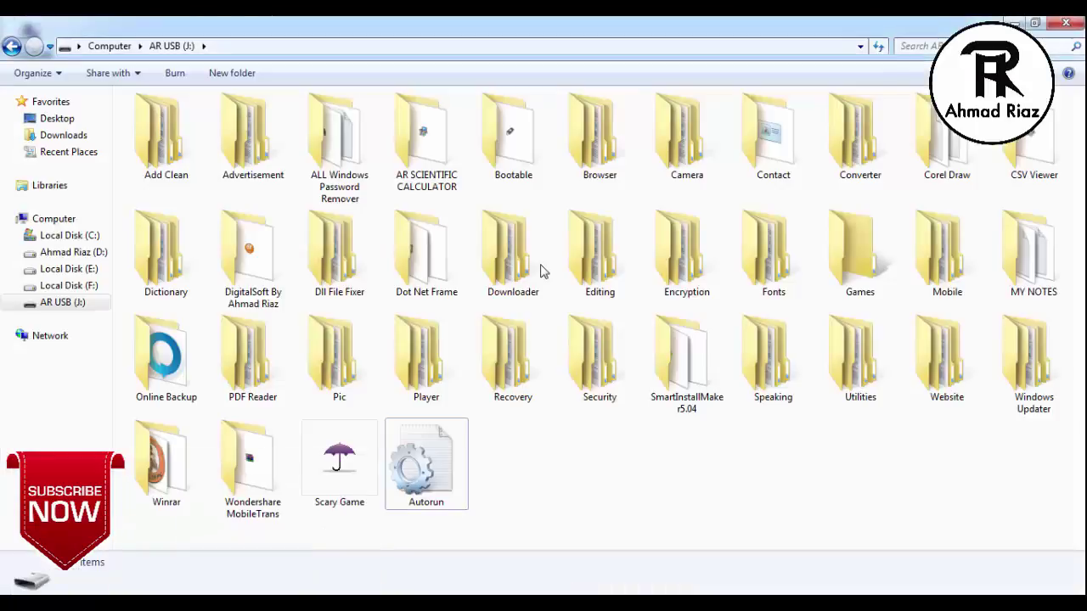
key("ctrl+v")
key("Menu")
key("Up")
key("Up")
key("Return")
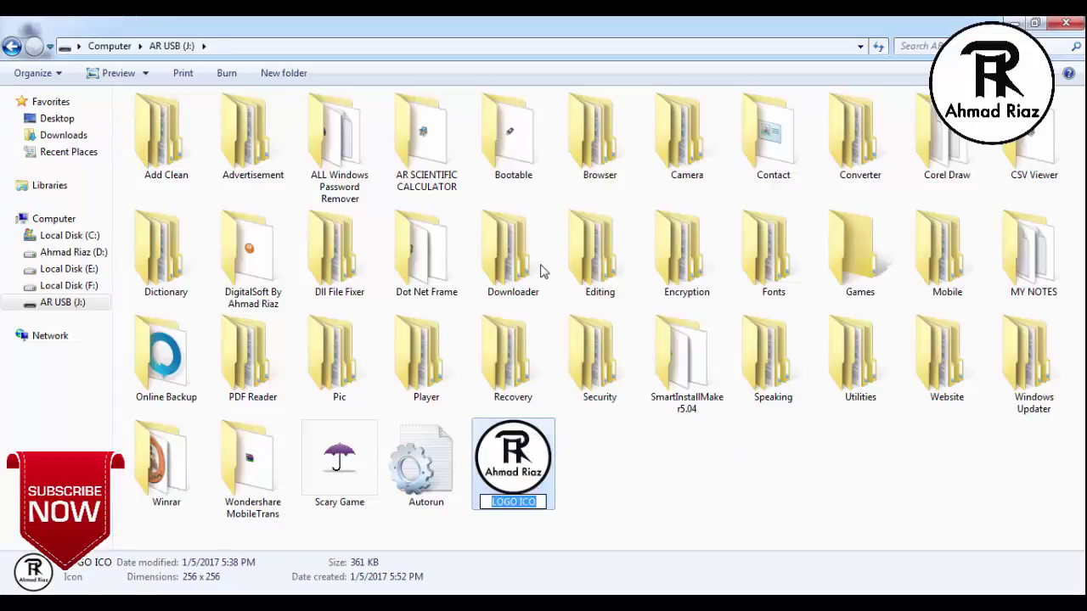
key("End")
key("shift+Home")
key("Menu")
key("Down")
key("Down")
key("Down")
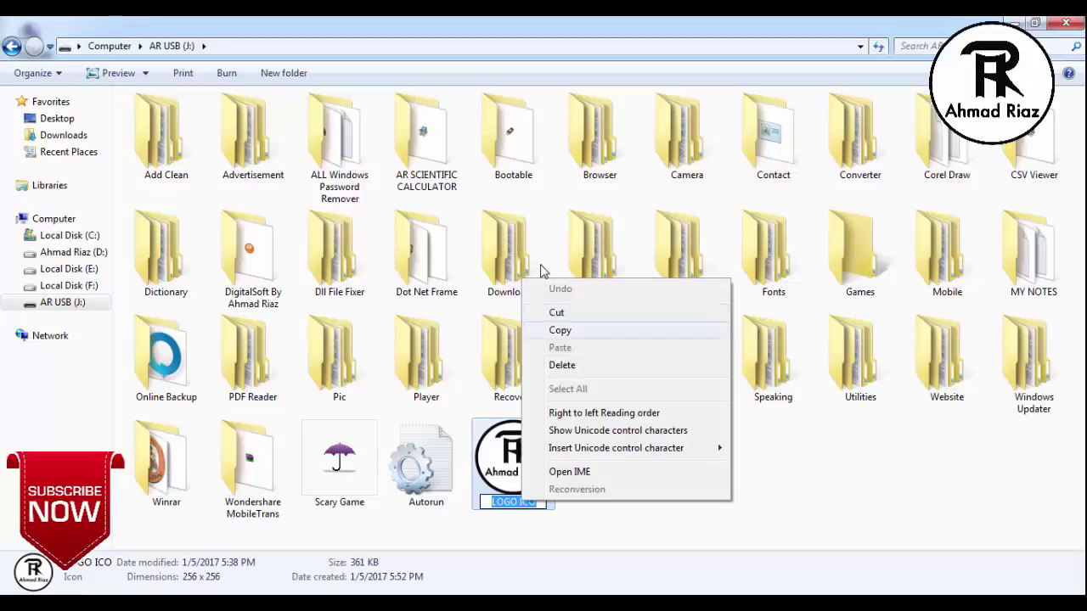
key("Return")
key("Return")
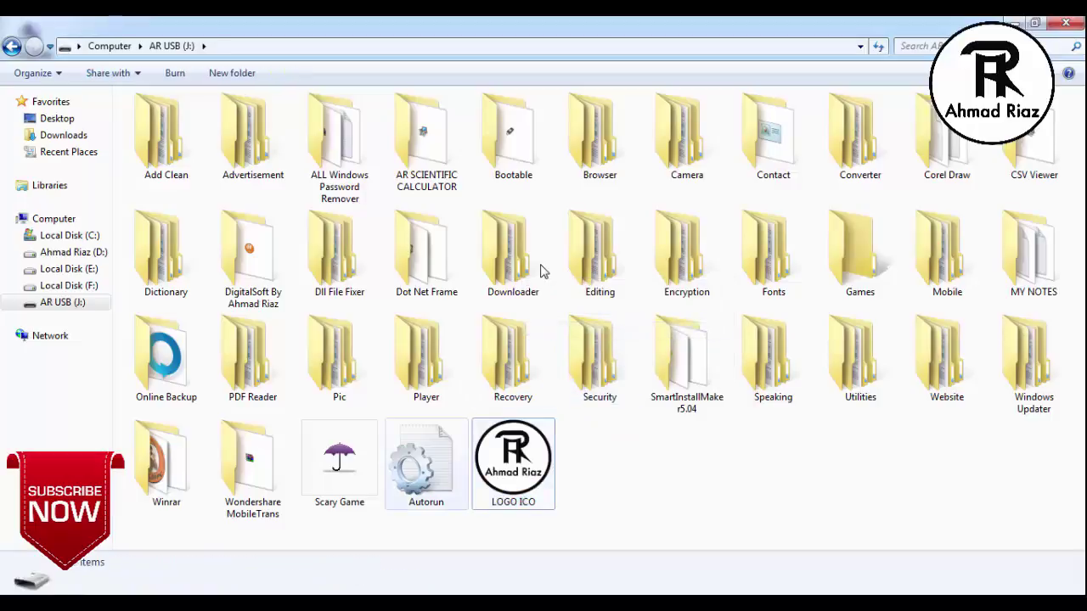
Open the drive's Autorun file in Notepad, set its icon entry to LOGO ICO.ico, save the file and close it
key("Left")
key("Return")
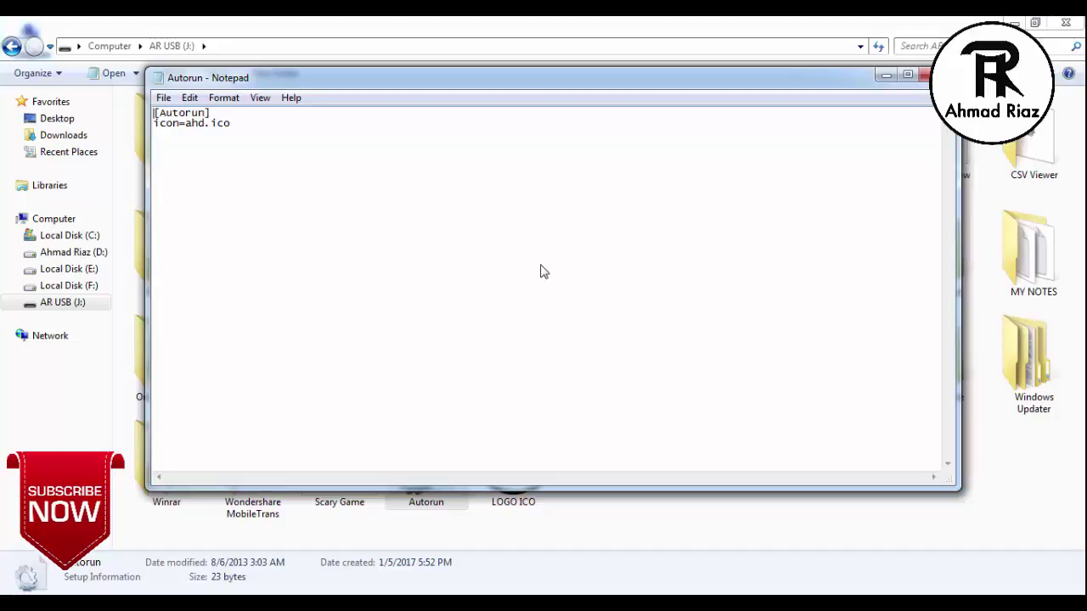
key("BackSpace")
key("BackSpace")
key("BackSpace")
key("ctrl+v")
key("alt")
key("f")
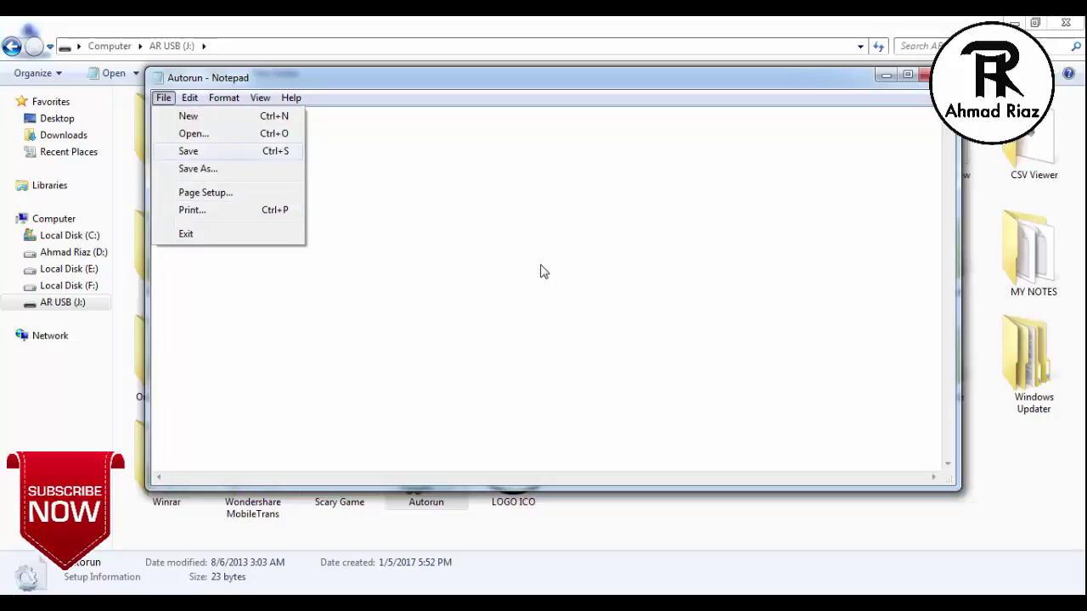
key("Return")
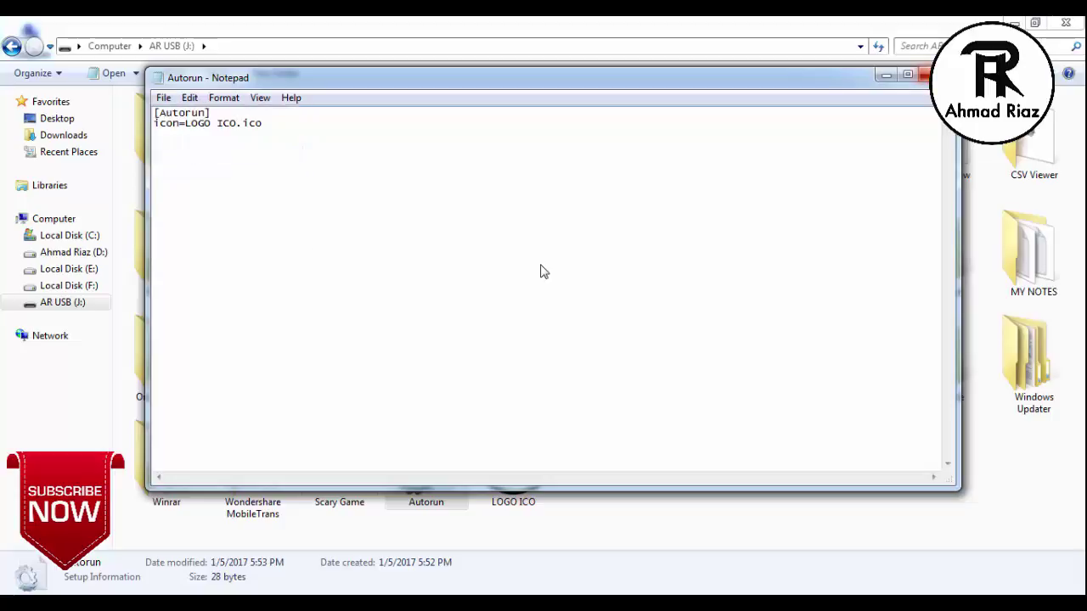
key("alt+F4")
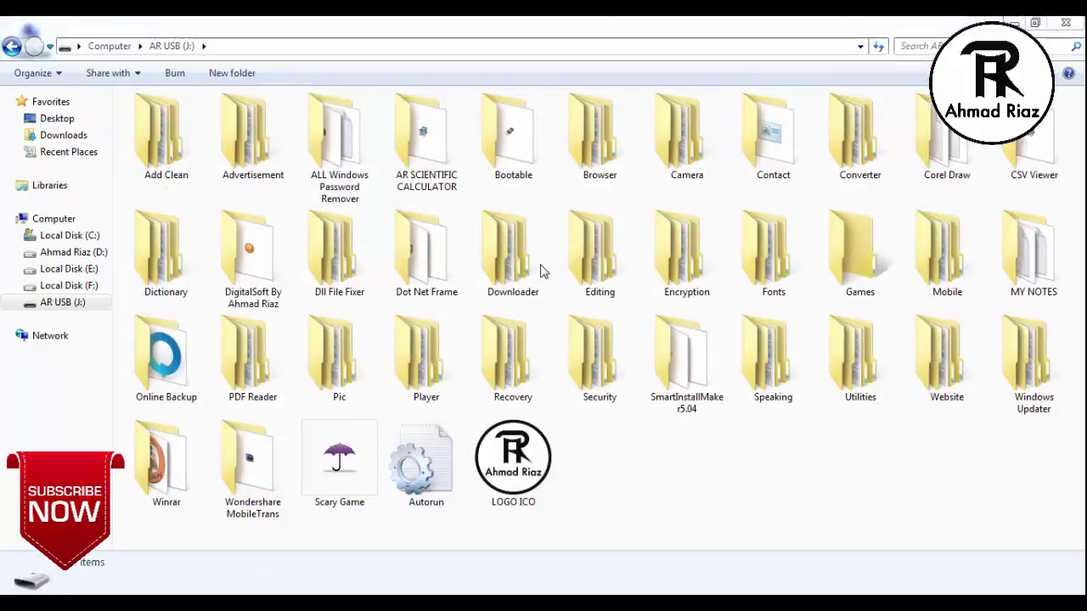
Close the drive window, reopen AR USB (J:) from Computer and set the Hidden attribute on both Autorun and LOGO ICO
key("alt+F4")
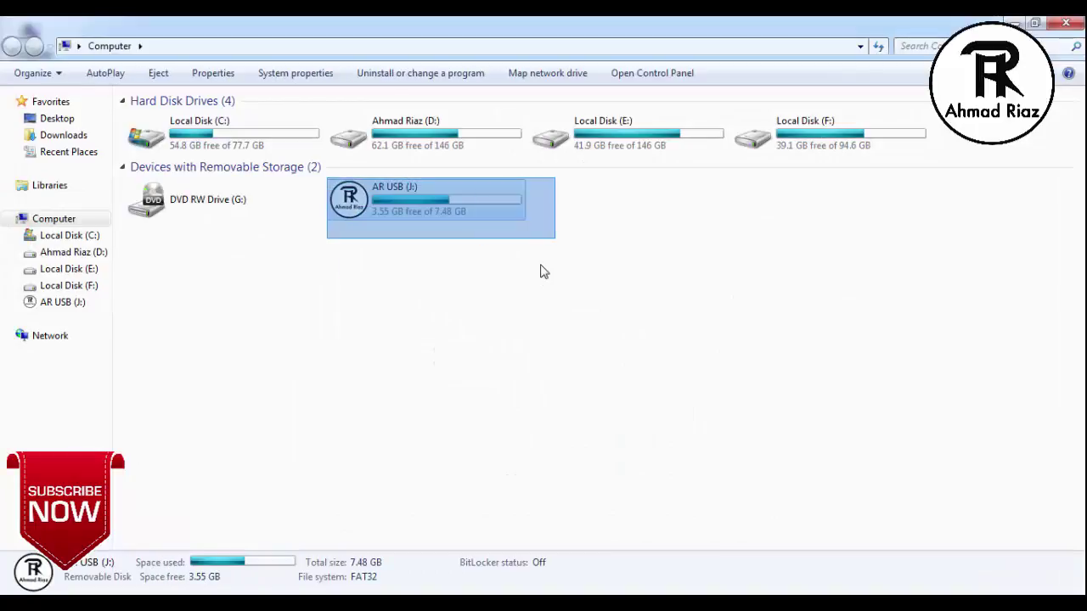
key("Return")
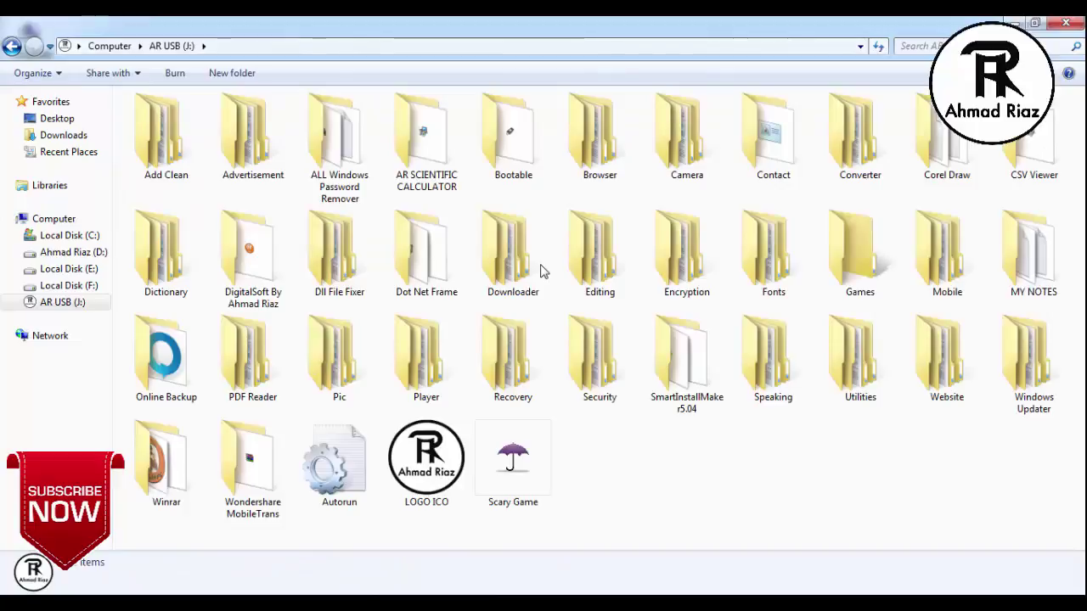
key("l")
key("shift+Left")
key("shift+F10")
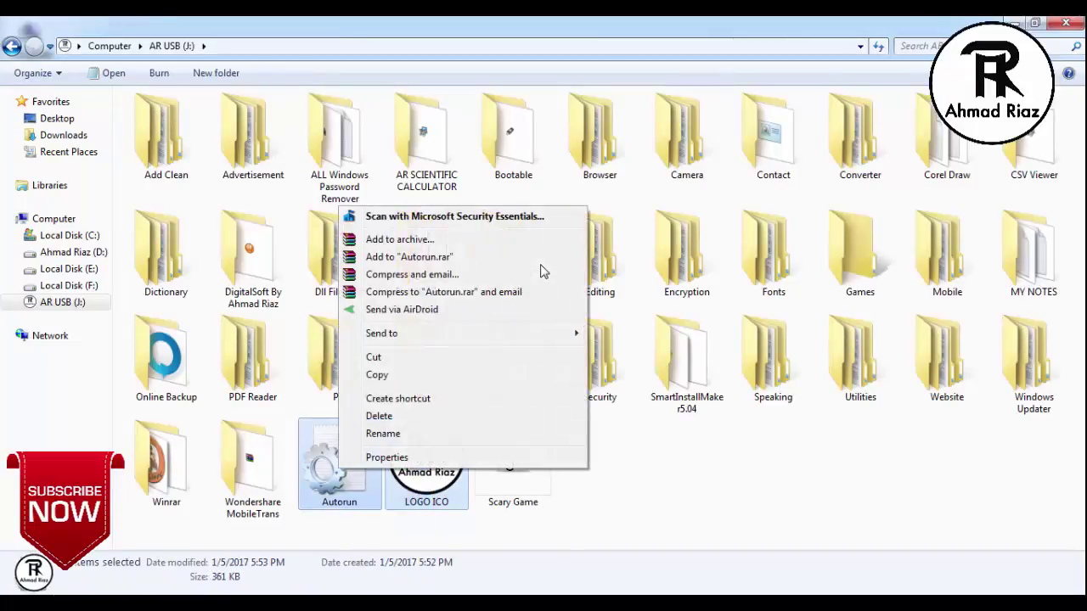
key("r")
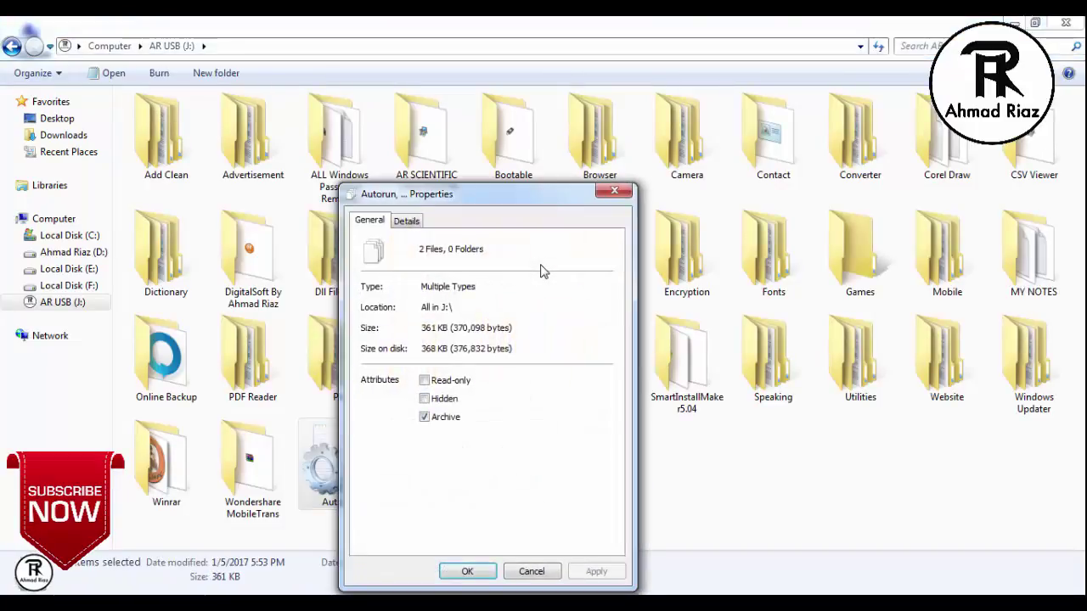
key("alt+h")
key("Return")
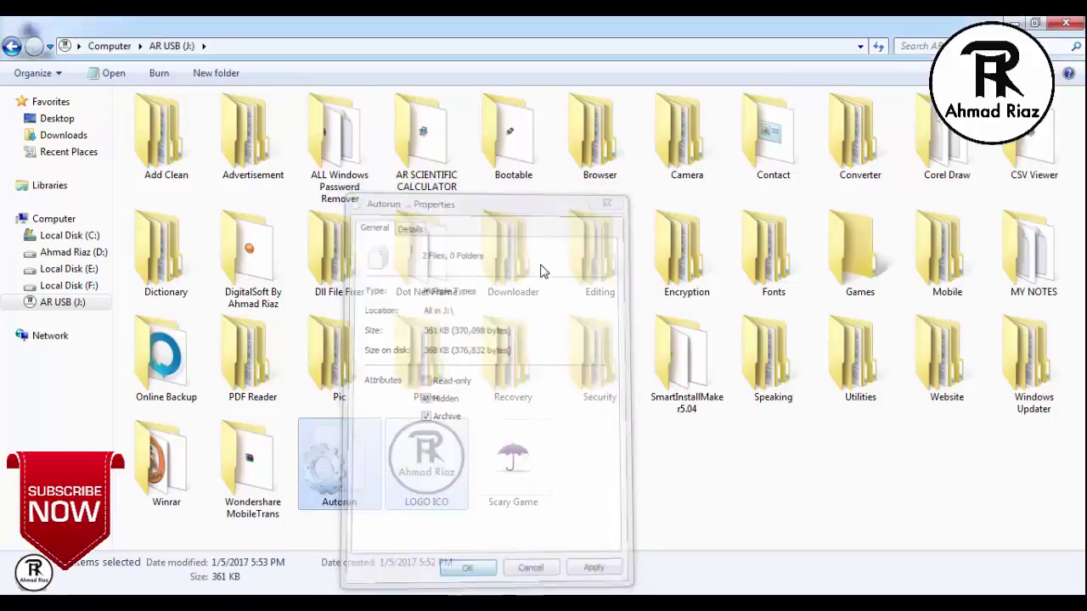